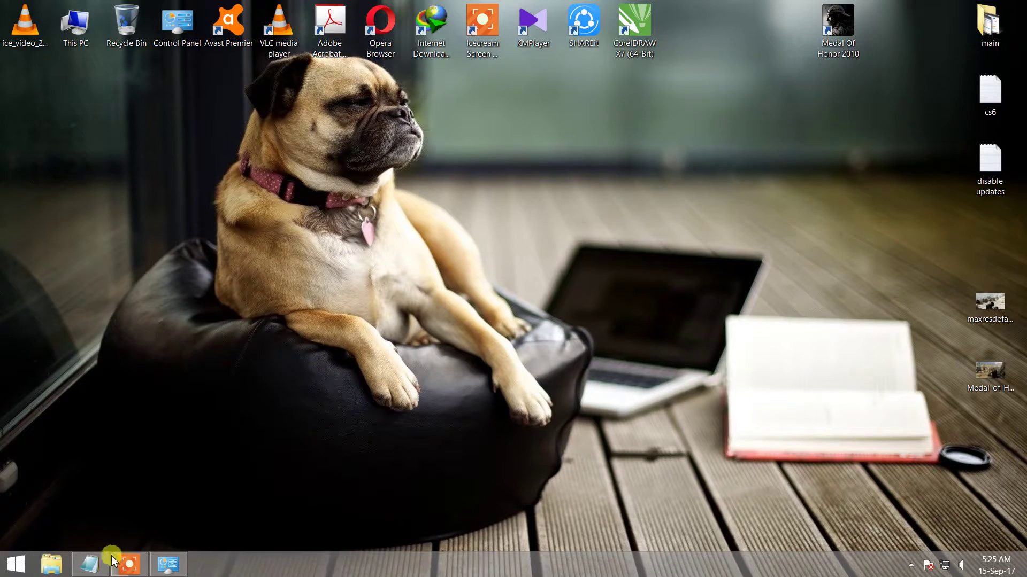
- Minimize the disable-updates note, open Opera and search Google for 'razer cortex'
left_click(110, 562)
left_click(236, 521)
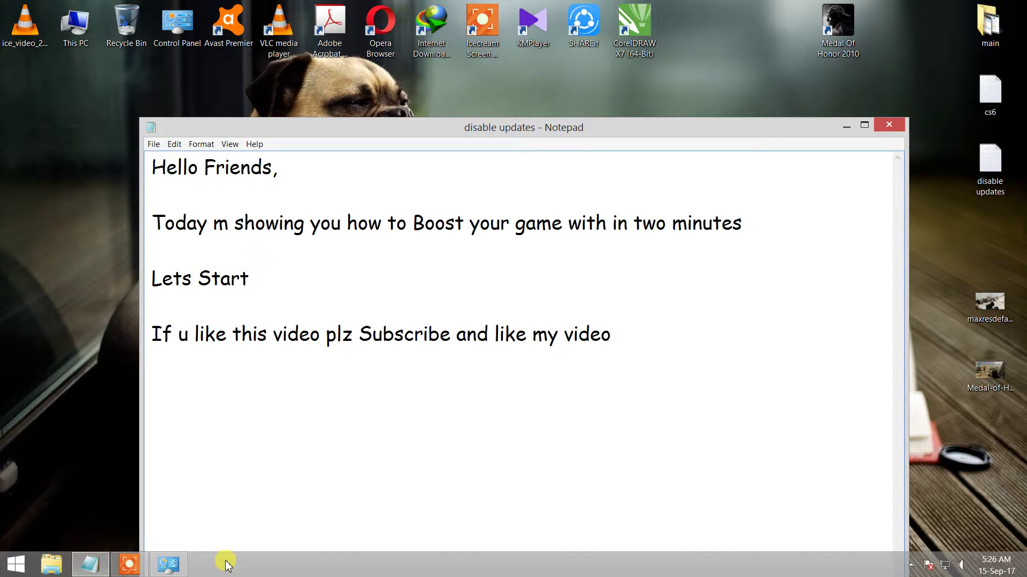
left_click(846, 127)
double_click(385, 31)
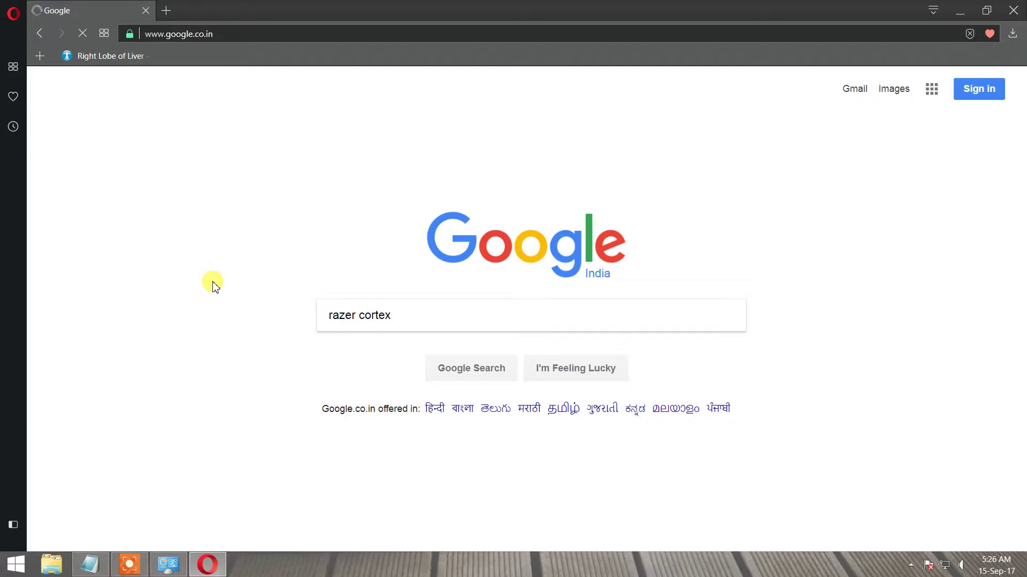
left_click(469, 370)
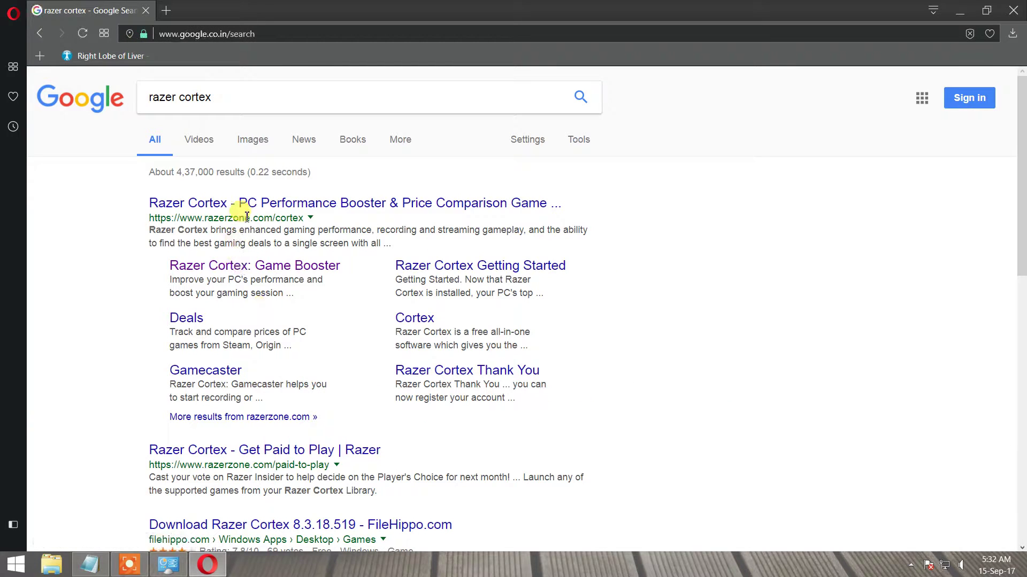
- Open the razerzone.com Cortex page, dismiss the IDM video prompt and download RazerCortexSetup_8.3.18.519.exe
left_click(253, 210)
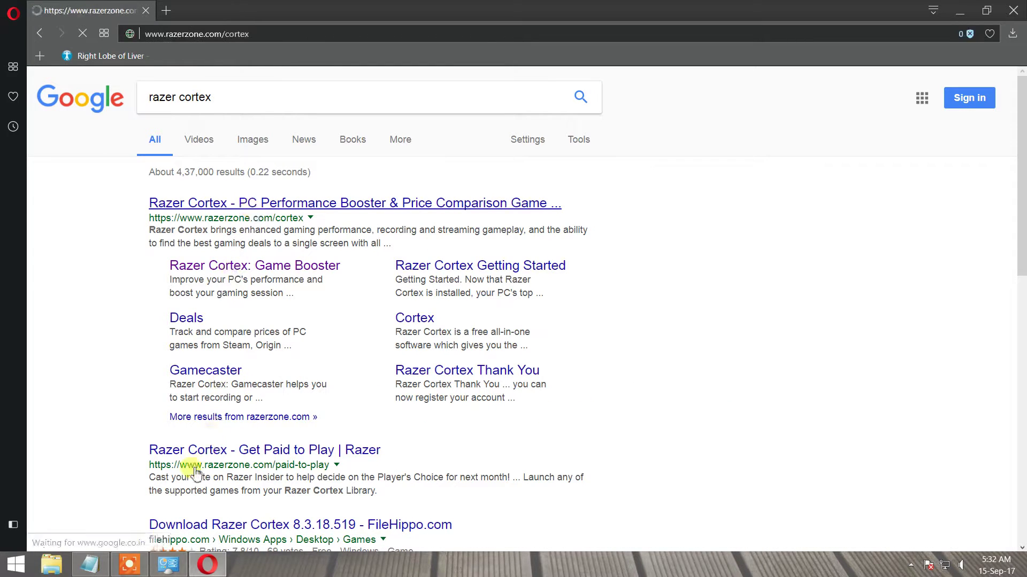
left_click(127, 571)
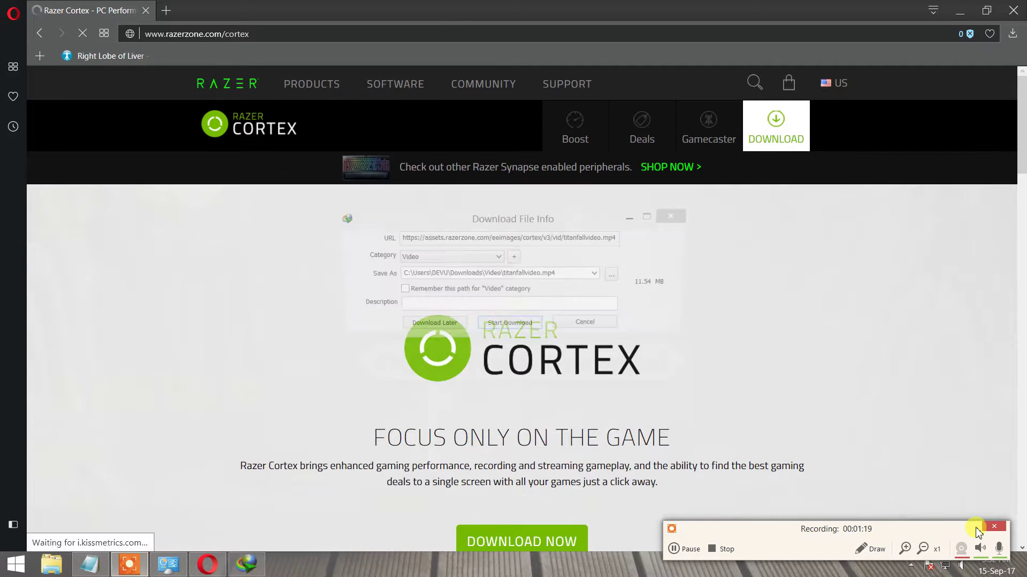
left_click(610, 327)
scroll(610, 327, "down", 5)
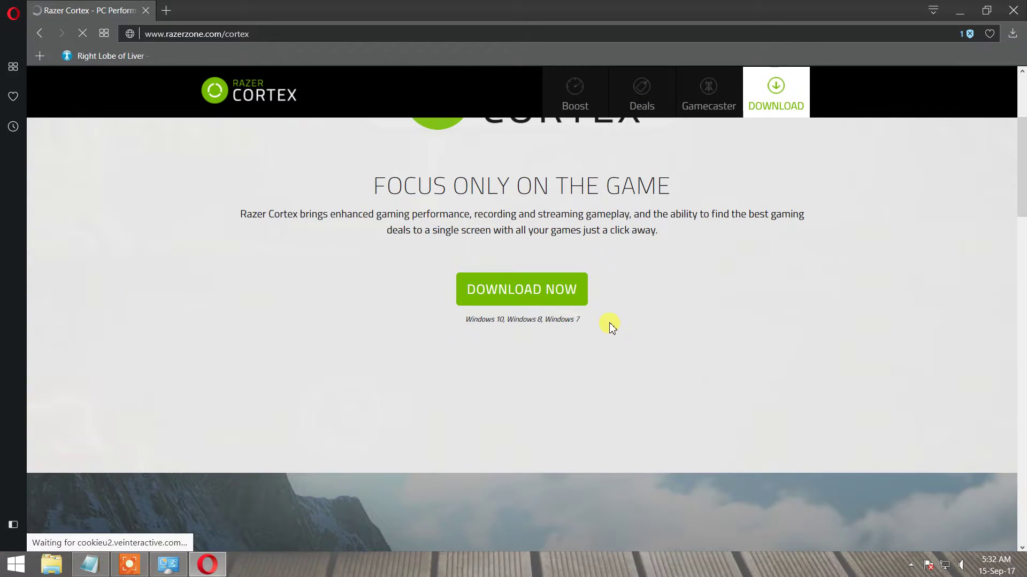
left_click(546, 294)
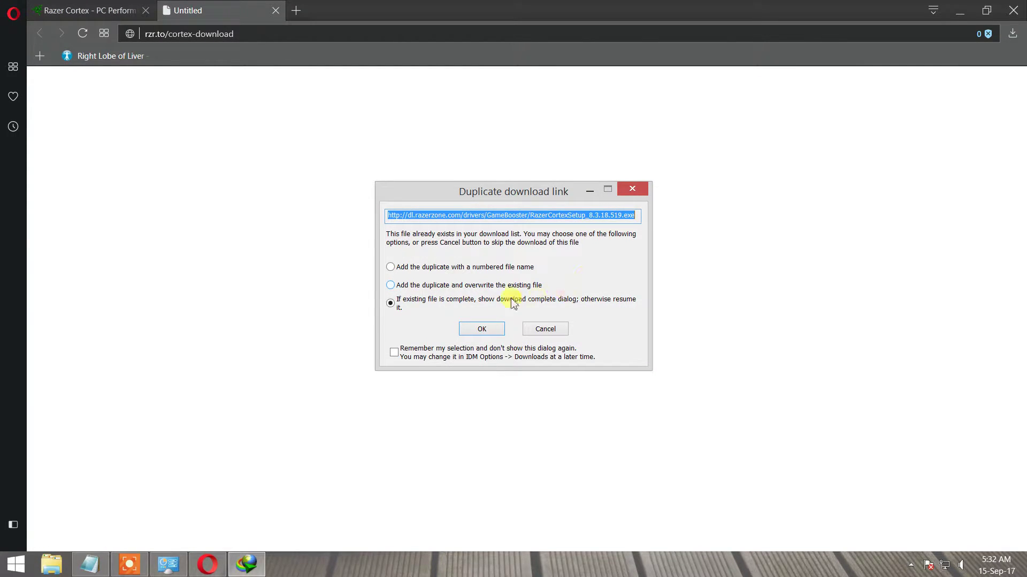
left_click(482, 329)
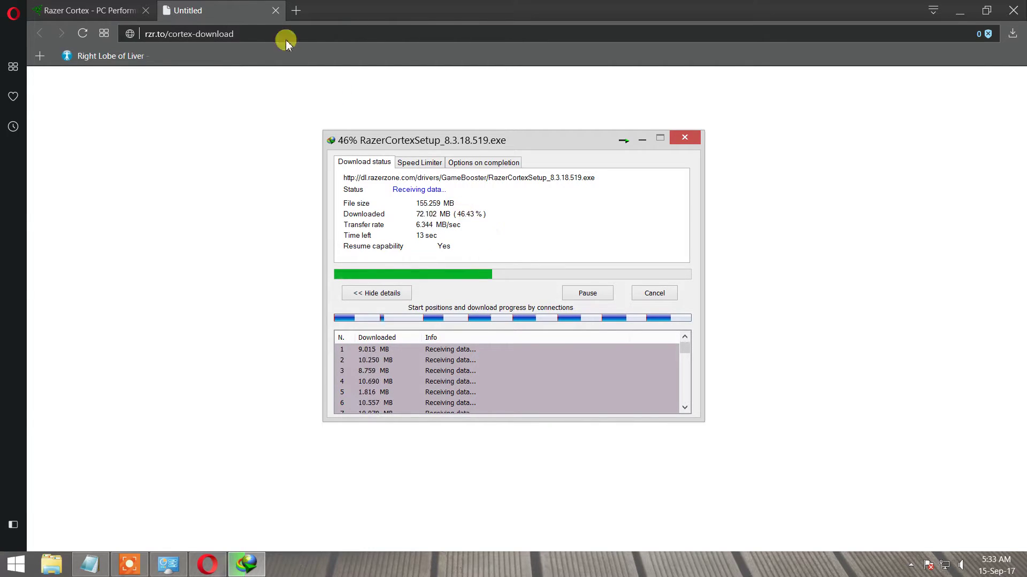
- Close Opera, refresh the desktop while the download completes, then open the Razer Cortex installer
left_click(275, 11)
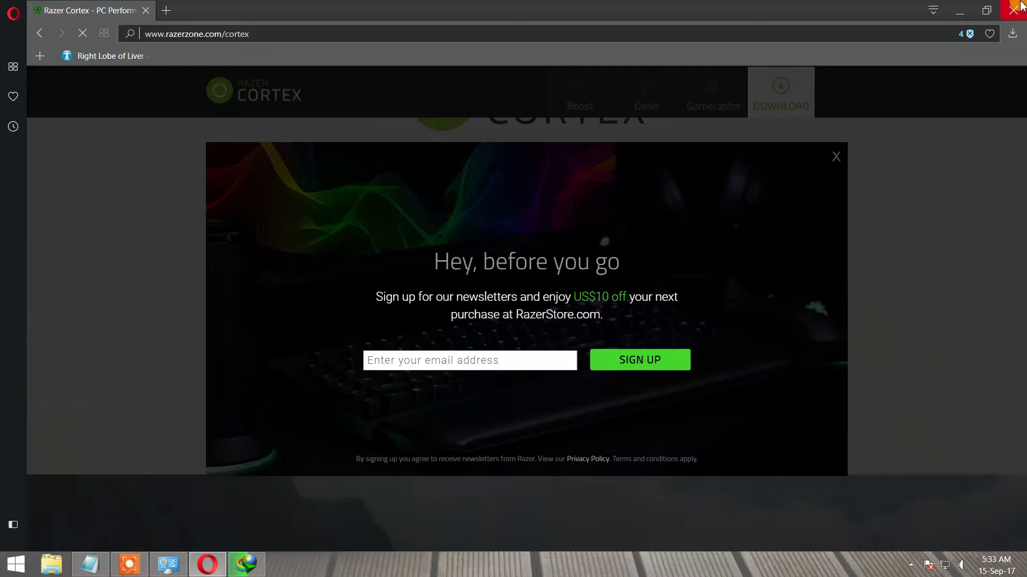
left_click(1013, 10)
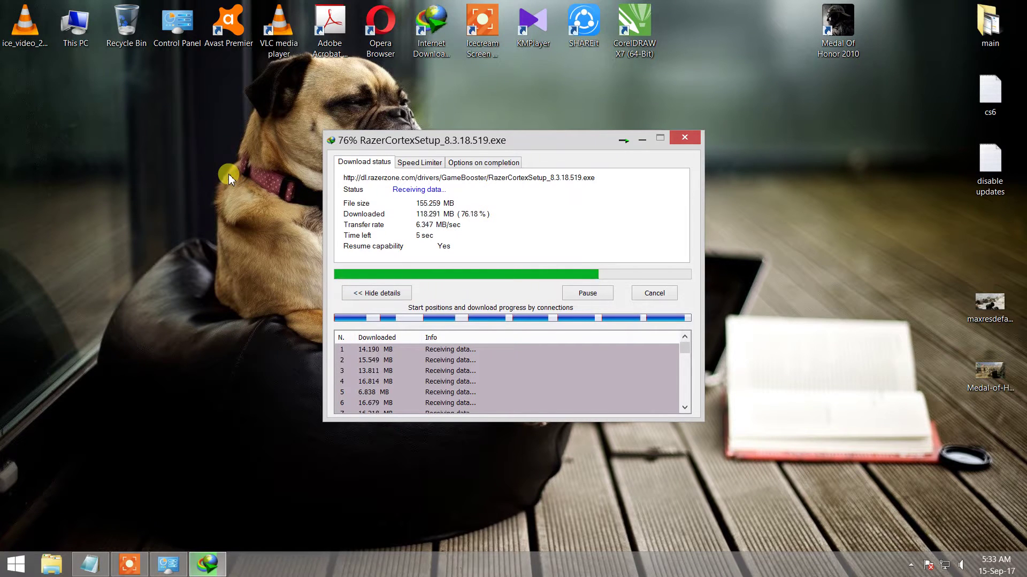
right_click(171, 160)
left_click(193, 191)
right_click(111, 142)
left_click(141, 177)
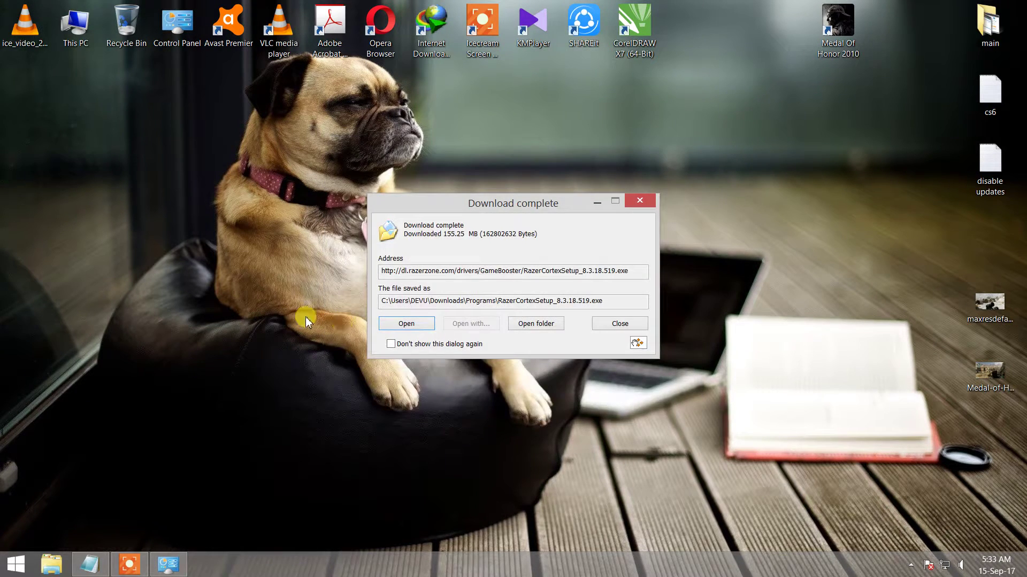
left_click(404, 320)
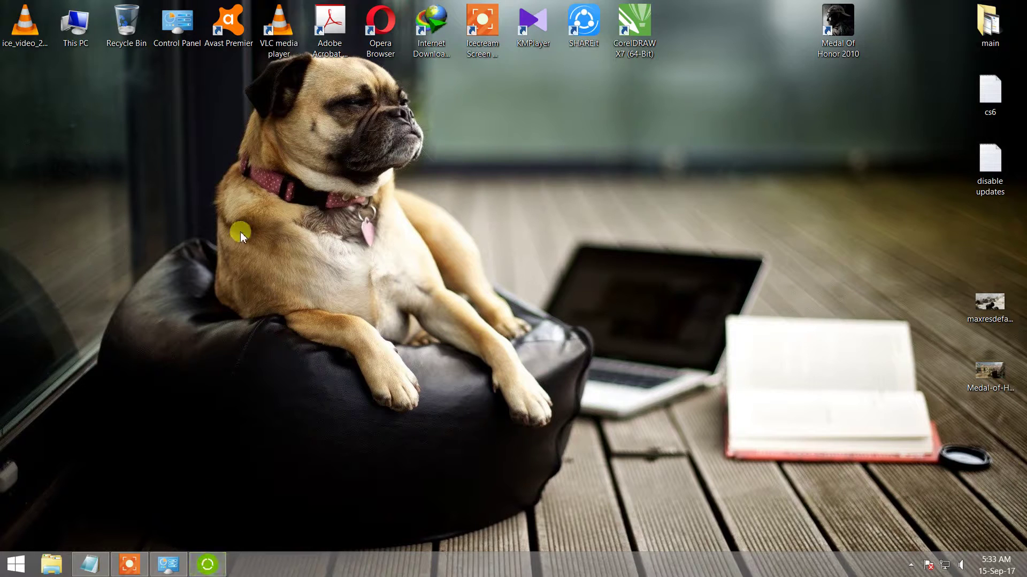
- Accept the licence and install to C:\Program Files (x86)\Razer\Razer Cortex with a desktop icon
right_click(706, 160)
left_click(531, 282)
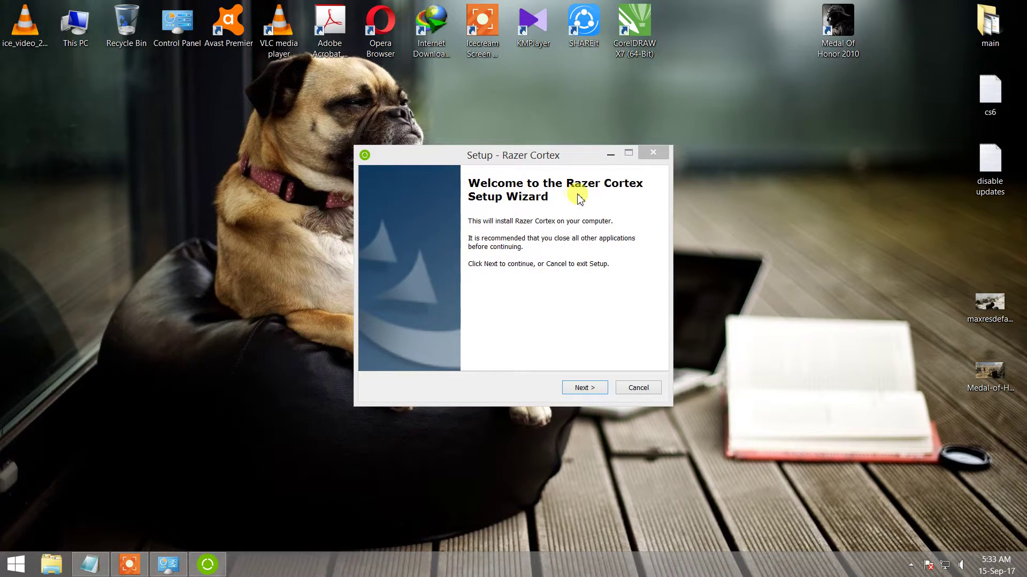
left_click(601, 319)
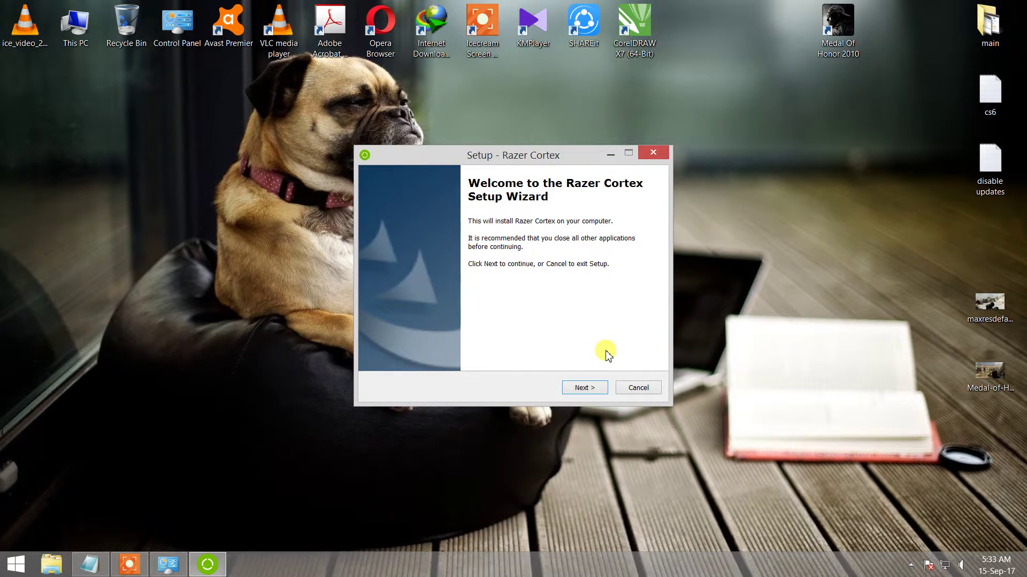
left_click(585, 389)
left_click(584, 389)
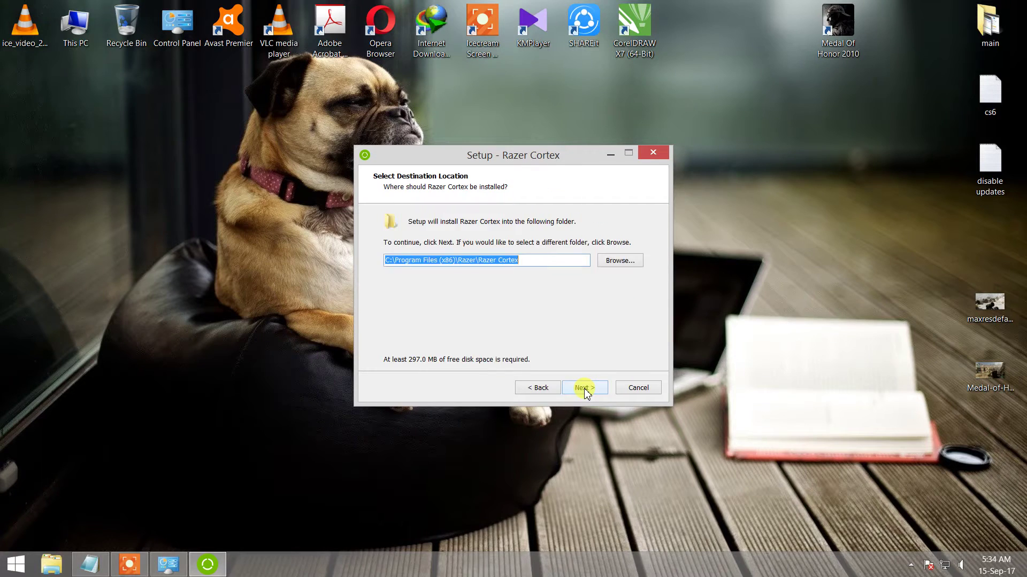
left_click(584, 389)
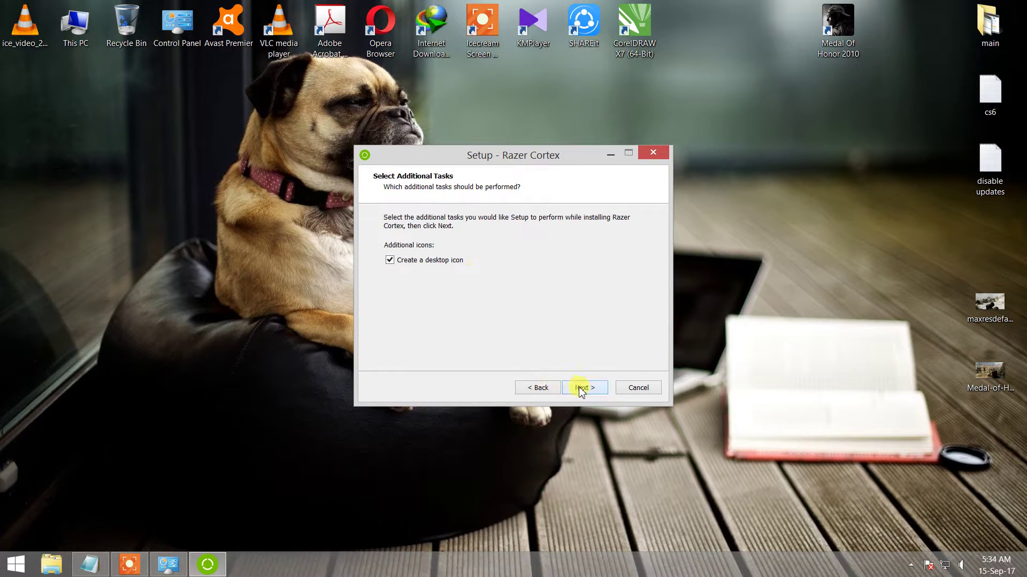
left_click(582, 387)
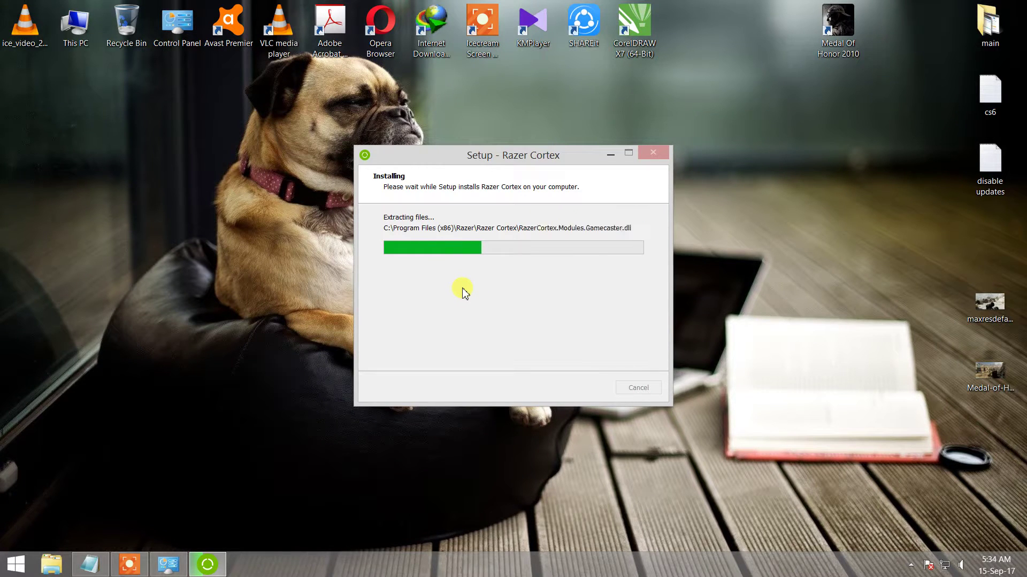
- Refresh the desktop icons twice while the Razer Cortex installation runs
right_click(284, 233)
left_click(319, 268)
right_click(63, 132)
left_click(91, 165)
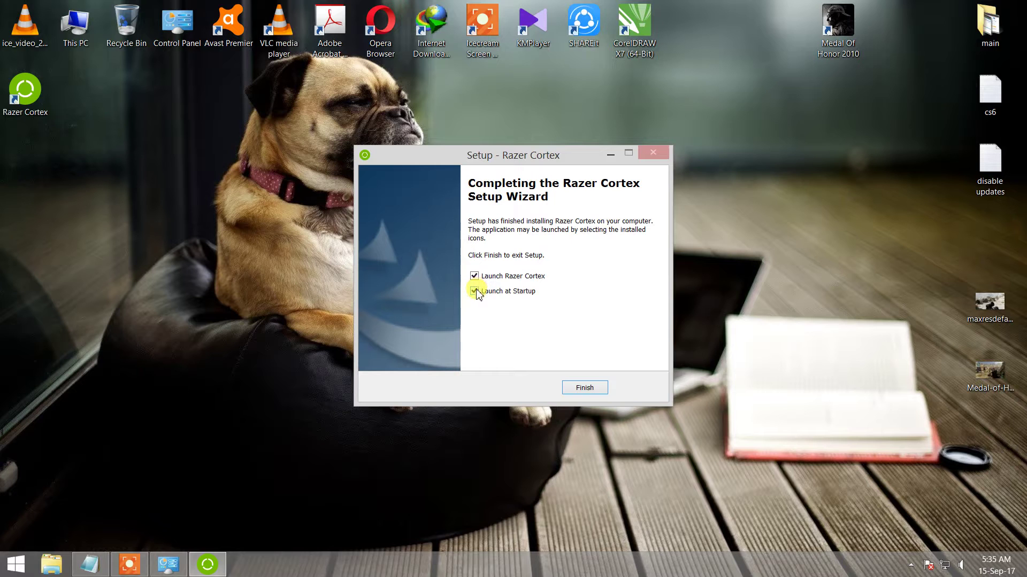
- Finish the setup wizard, leaving Razer Cortex open at its sign-in screen
left_click(599, 391)
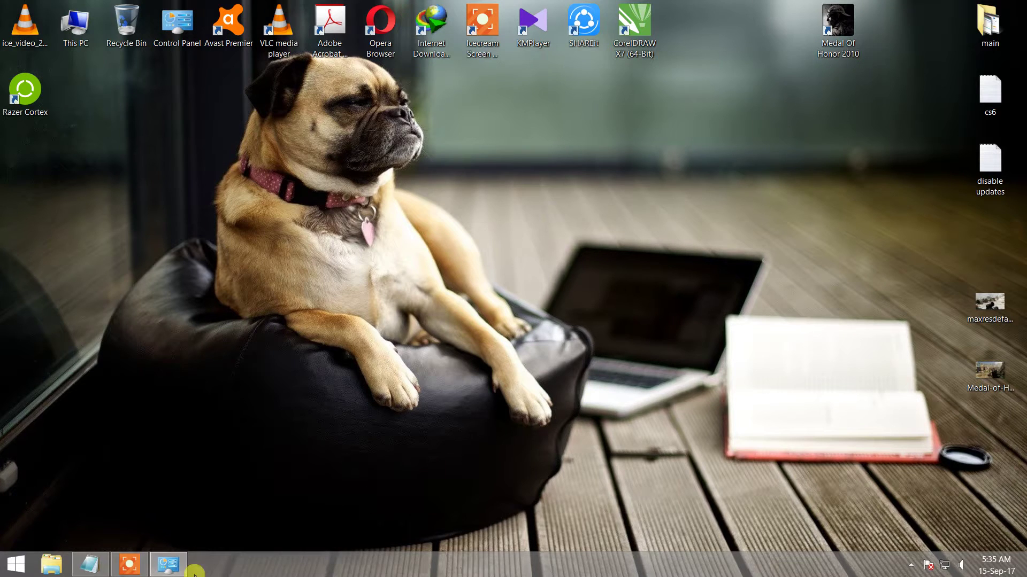
left_click(128, 567)
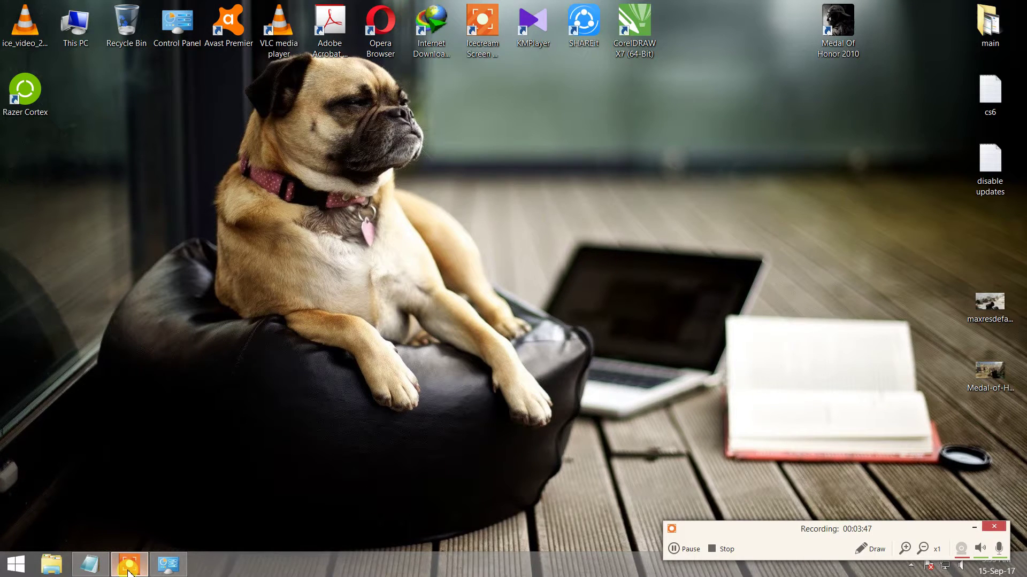
left_click(974, 528)
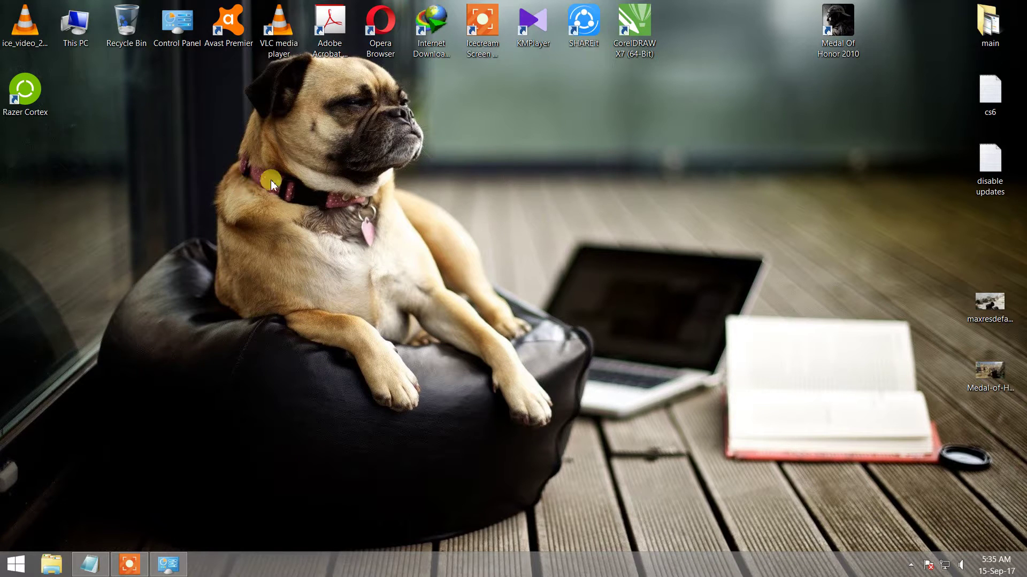
- Move the Razer Cortex shortcut into the top row beside CorelDRAW and refresh the desktop
left_click_drag(25, 91, 686, 38)
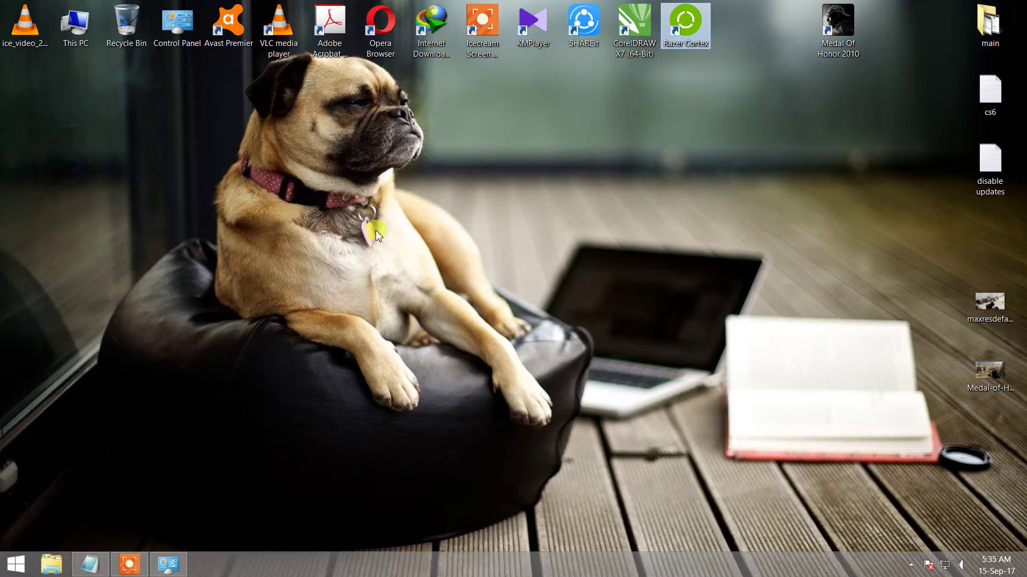
left_click(685, 253)
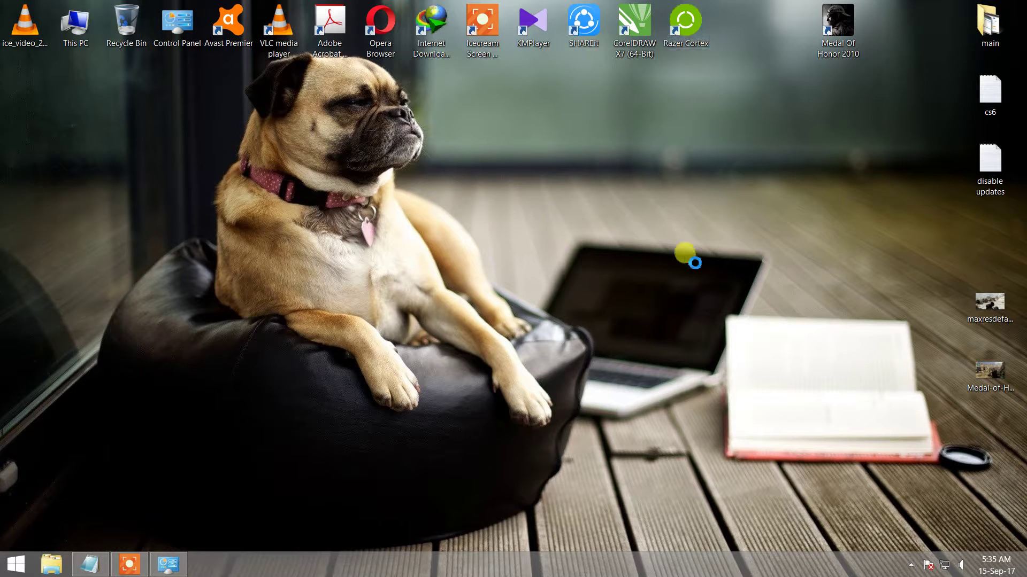
right_click(684, 253)
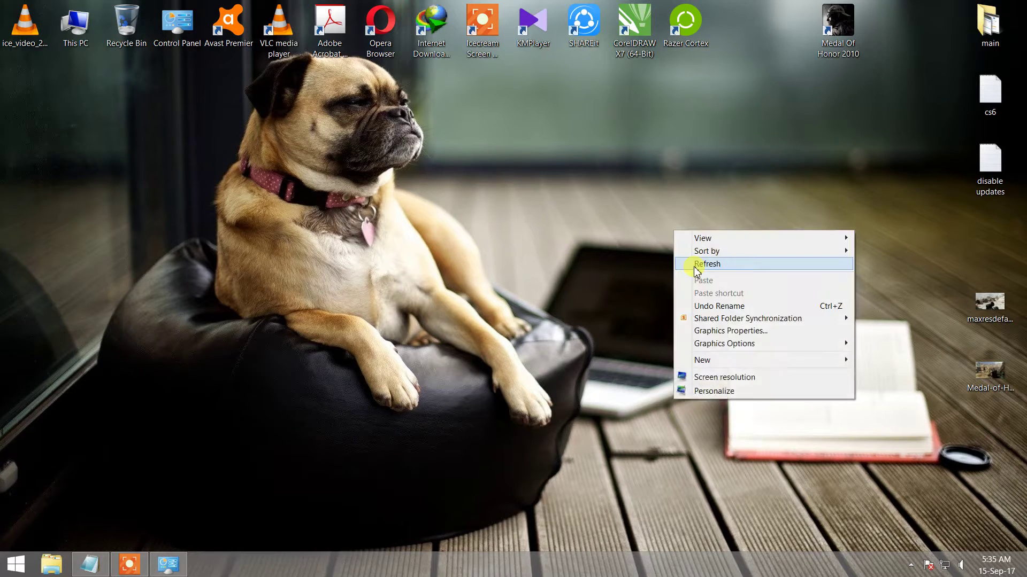
left_click(694, 265)
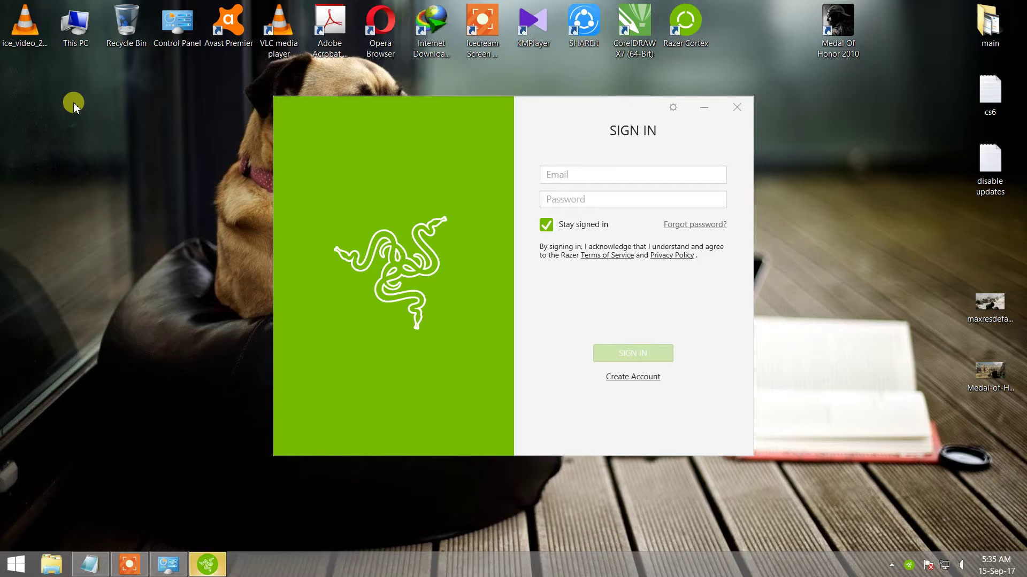
left_click(560, 170)
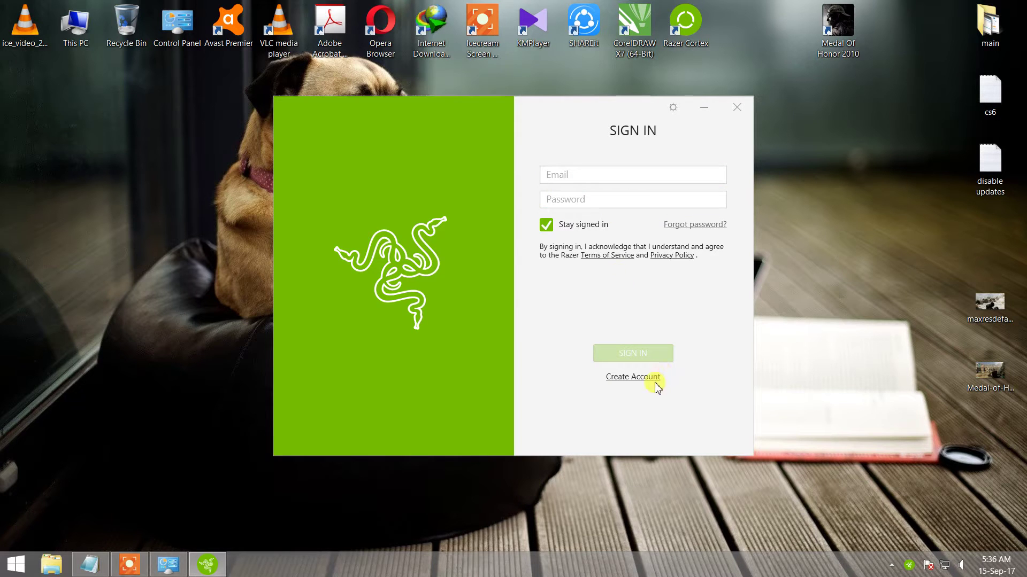
left_click(619, 379)
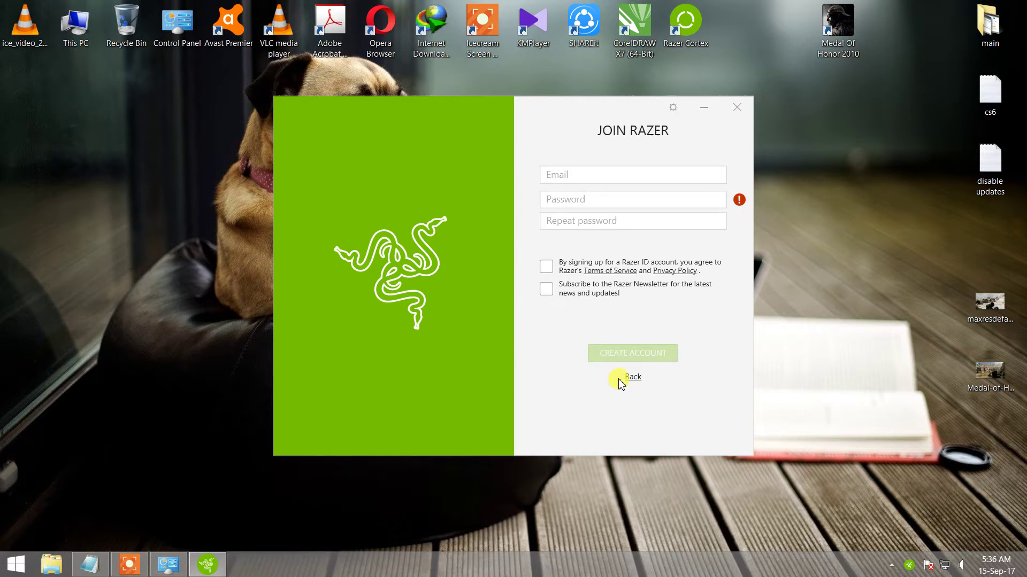
left_click(577, 176)
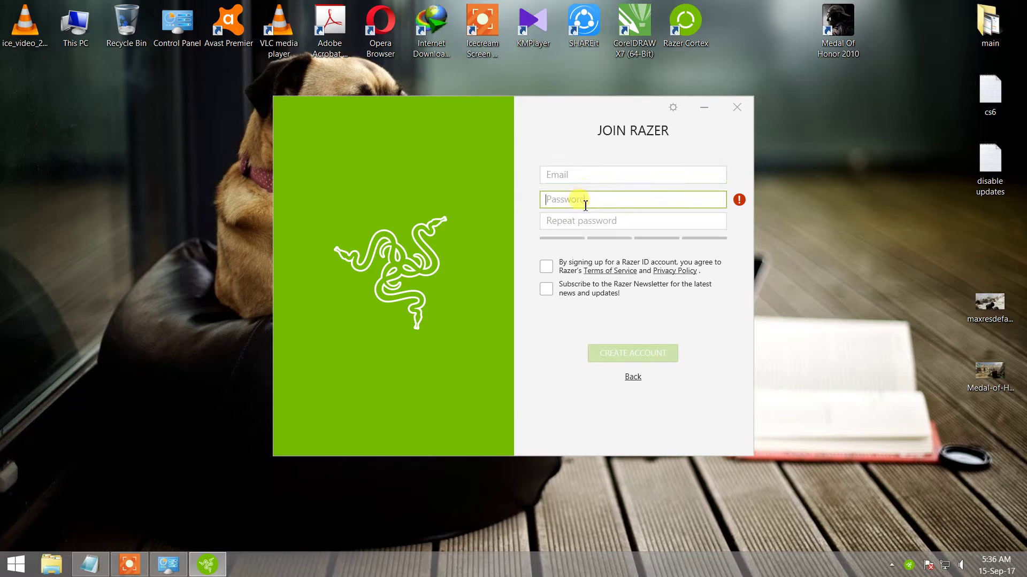
left_click(632, 380)
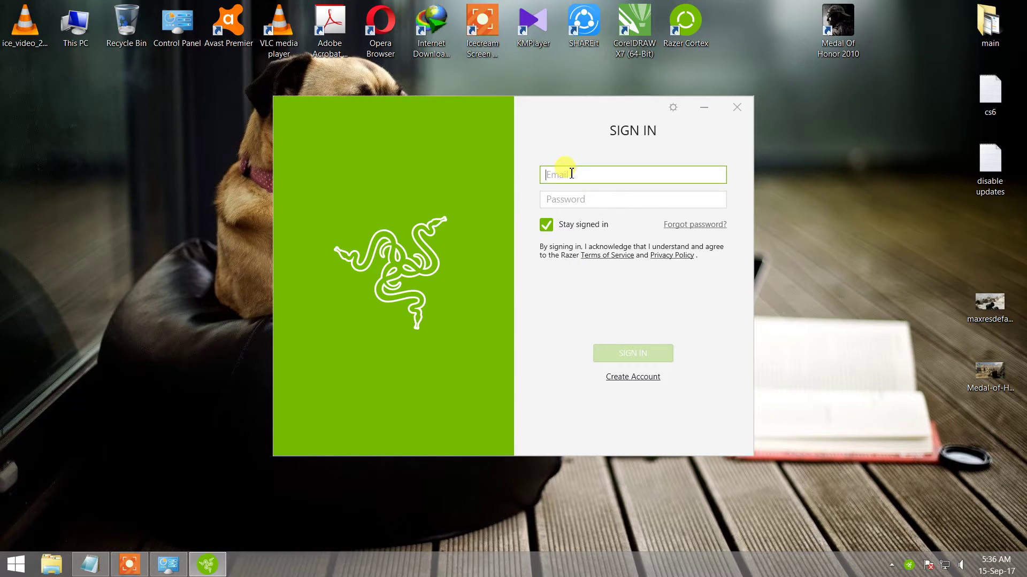
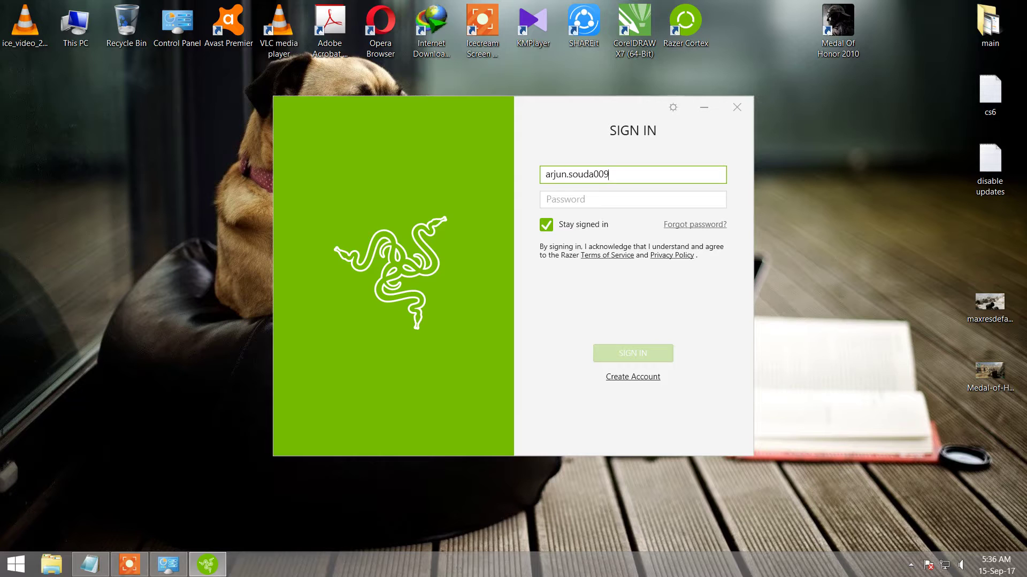
- Enter the account e-mail and password in the Razer Cortex sign-in form and sign in
left_click(607, 200)
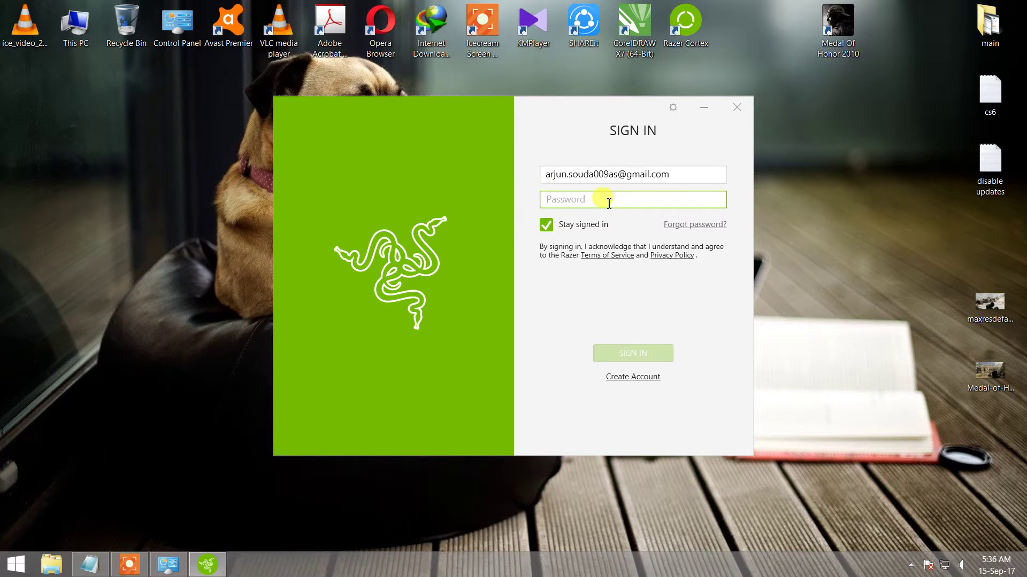
type("••••••••")
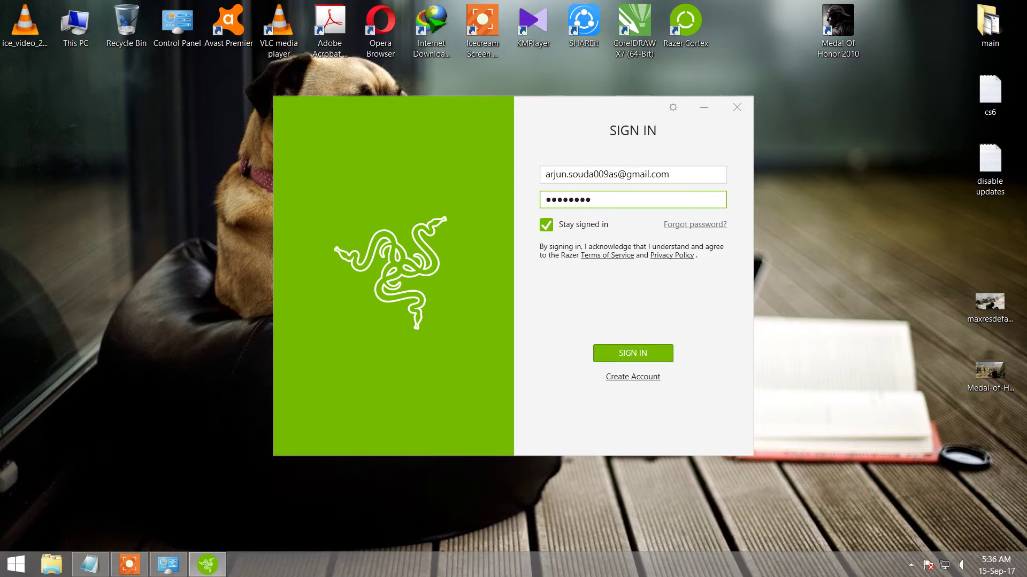
type("••••")
left_click(633, 352)
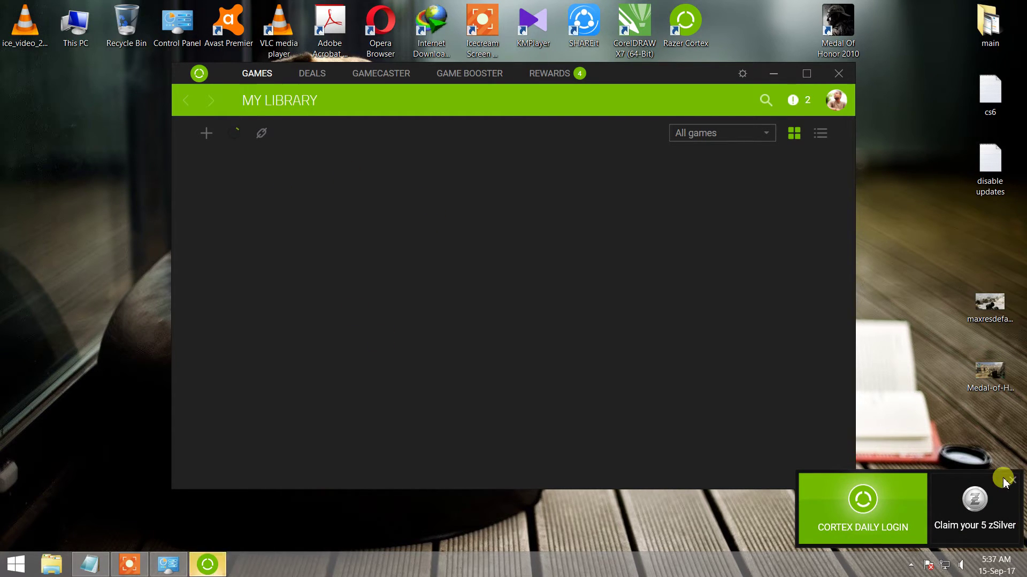
- Close the Cortex Daily Login zSilver reward popup
left_click(1011, 481)
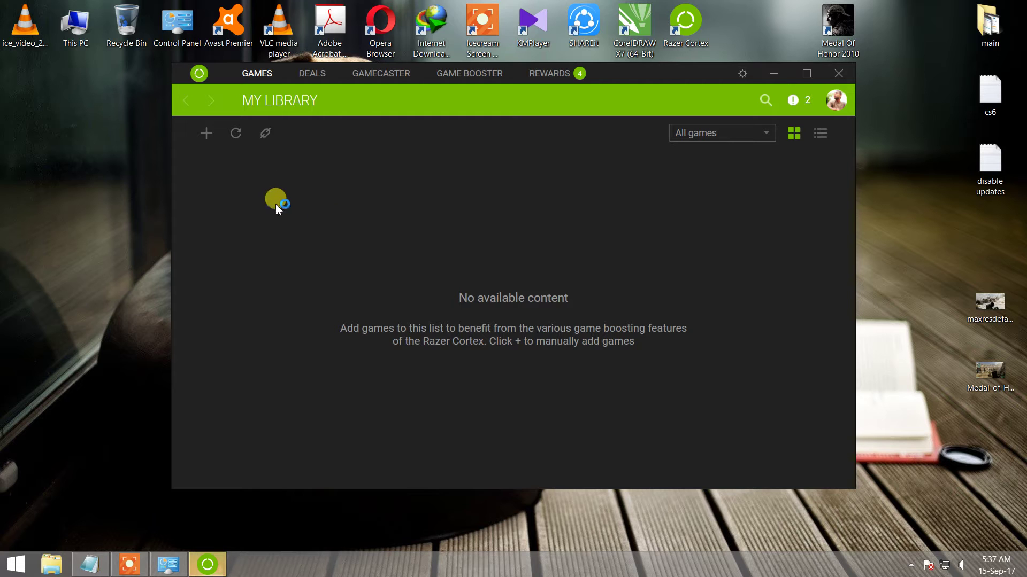
- In Add Games, browse to the Desktop's Medal Of Honor 2010 shortcut and add it to the library
left_click(207, 133)
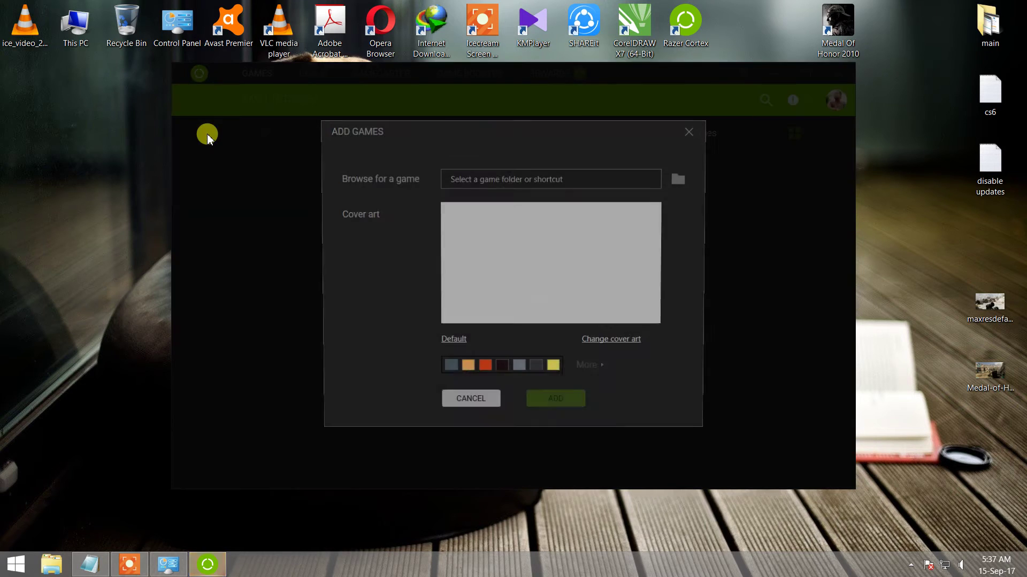
left_click(679, 183)
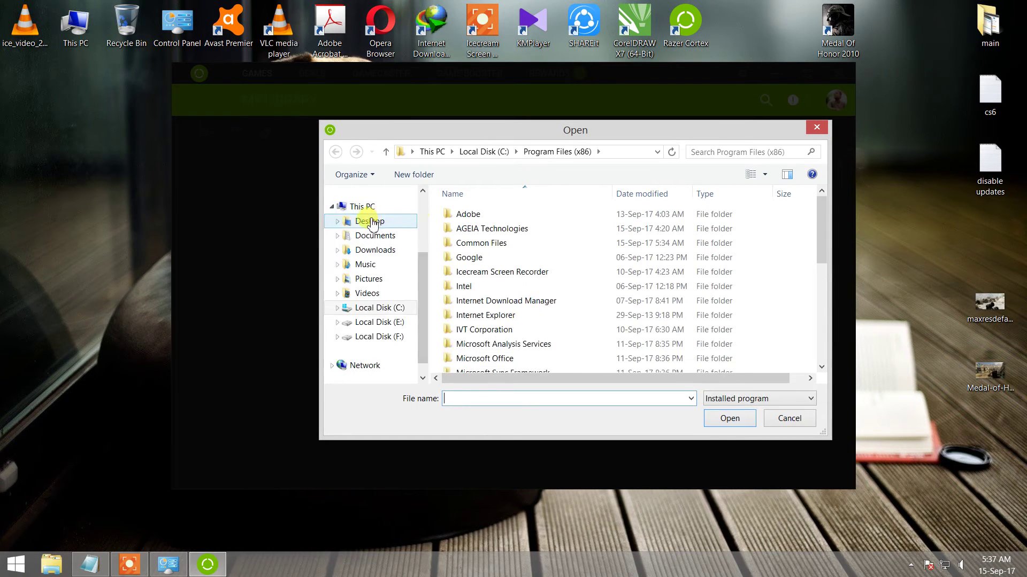
left_click(371, 221)
left_click(650, 232)
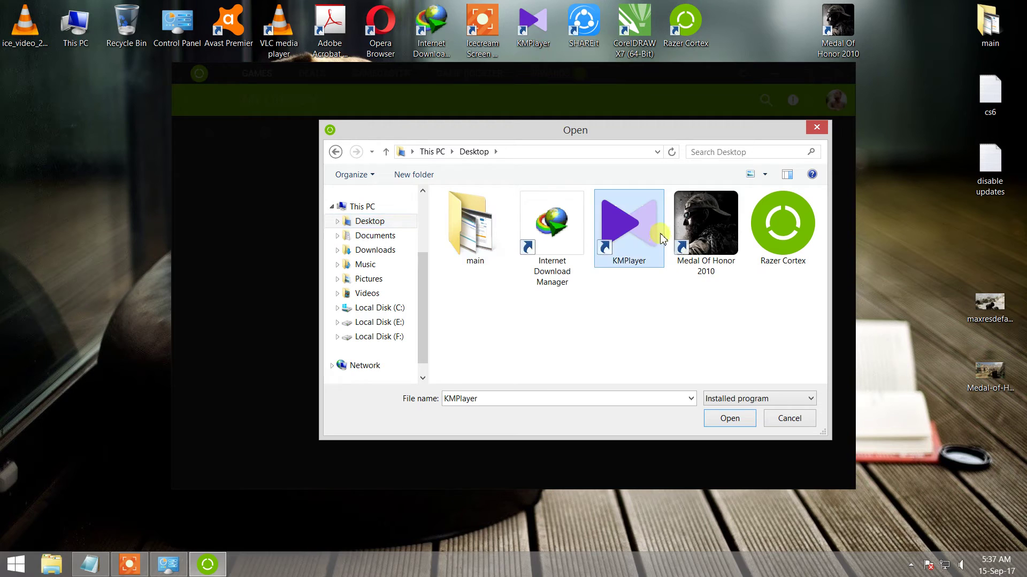
left_click(704, 245)
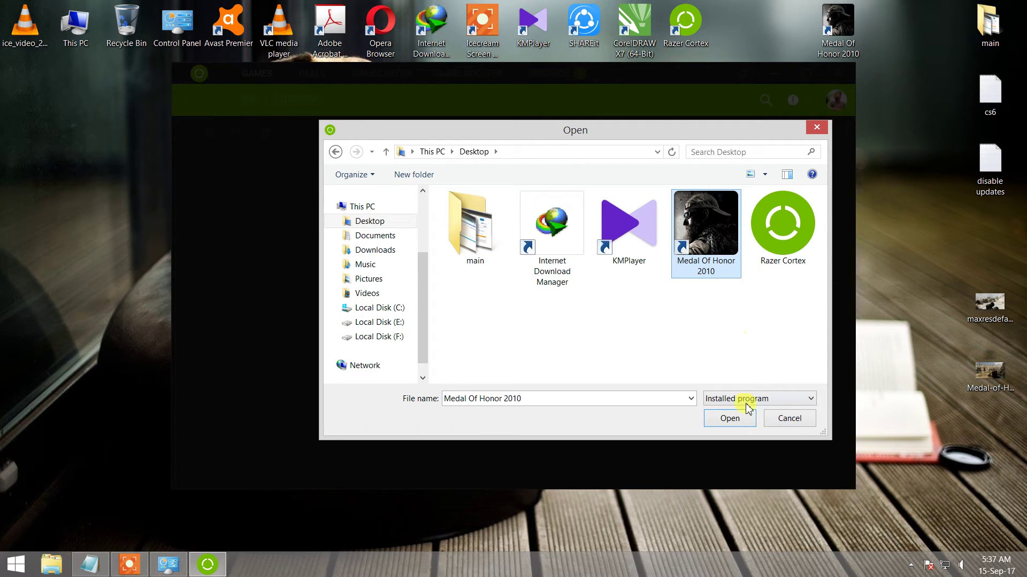
left_click(740, 422)
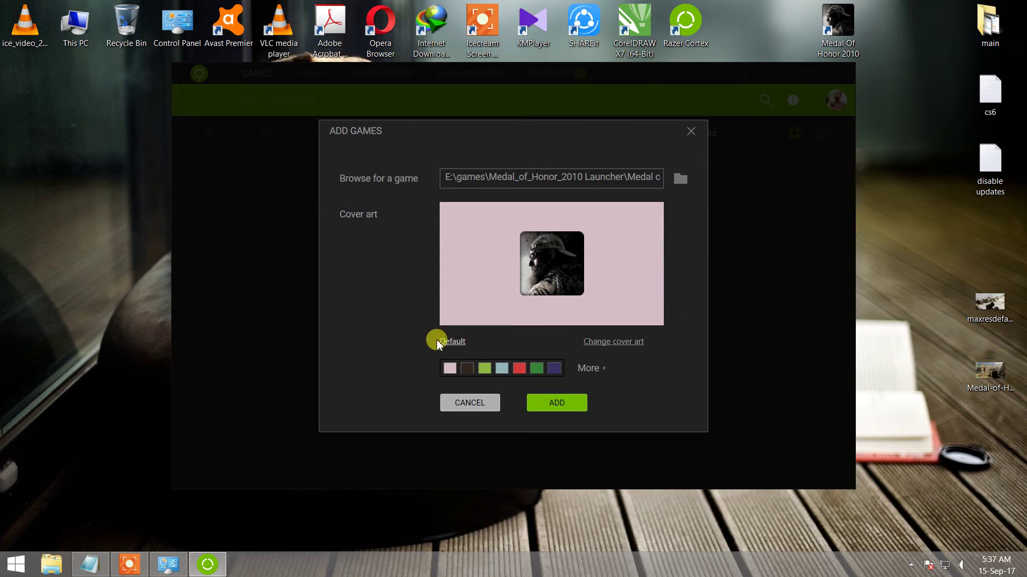
left_click(556, 410)
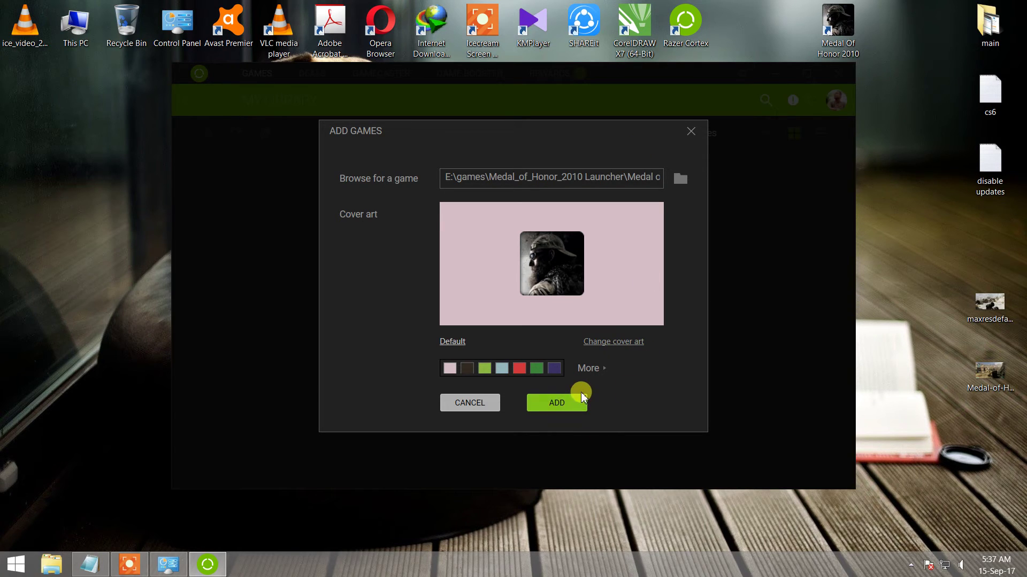
left_click(556, 406)
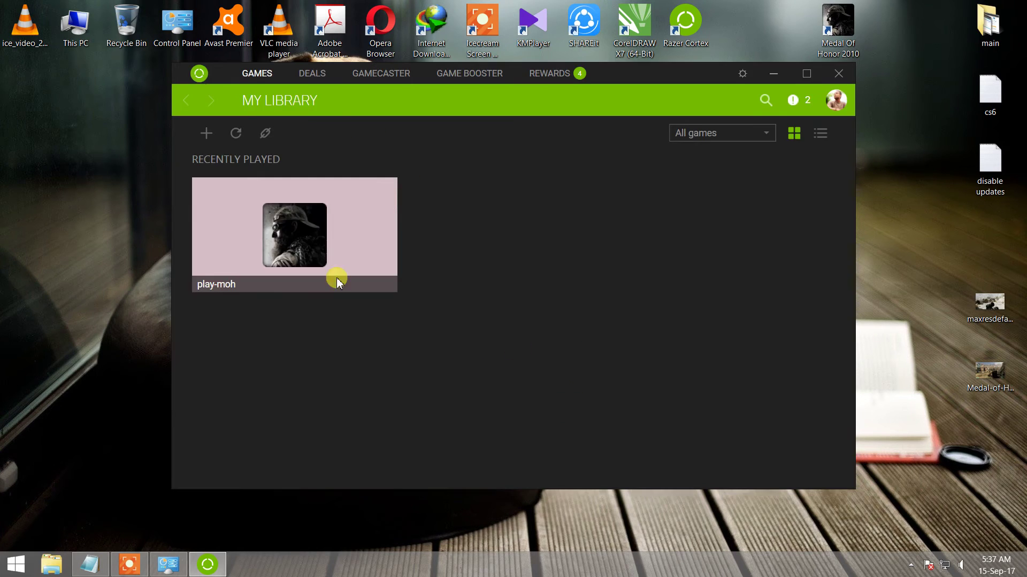
- Visit the Gamecaster and Game Booster pages, then go back to the Games library
mouse_move(276, 259)
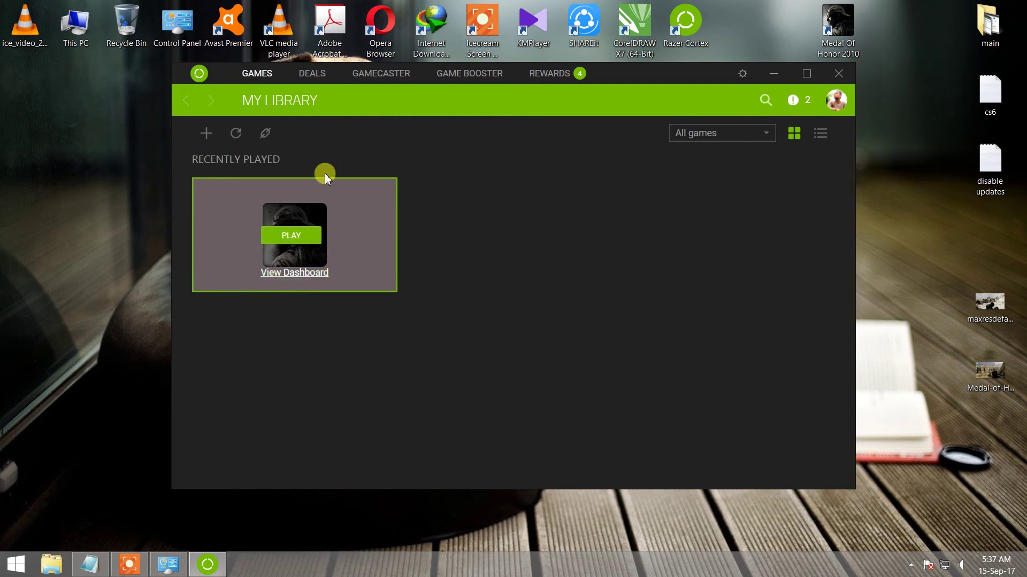
left_click(379, 77)
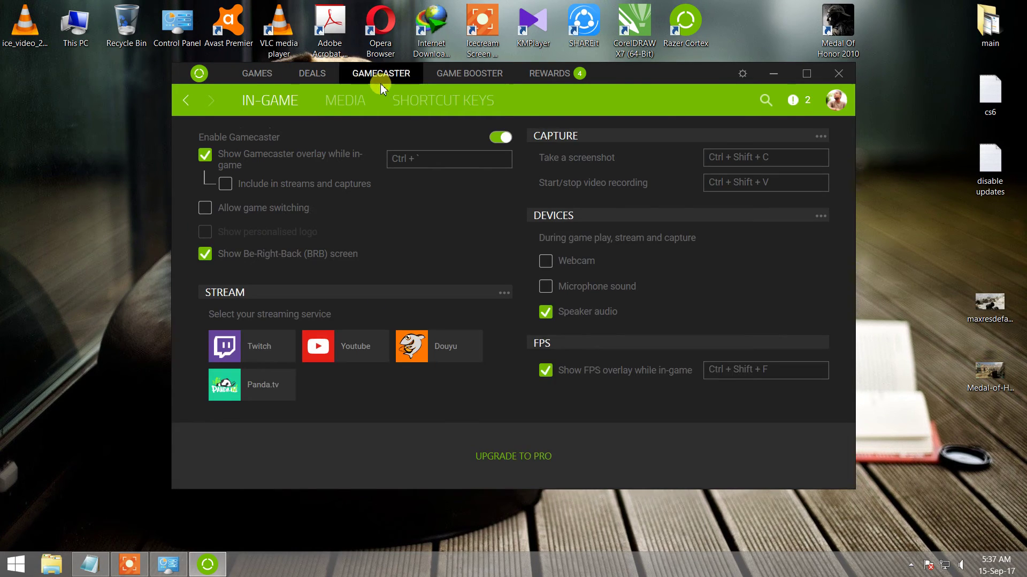
left_click(481, 74)
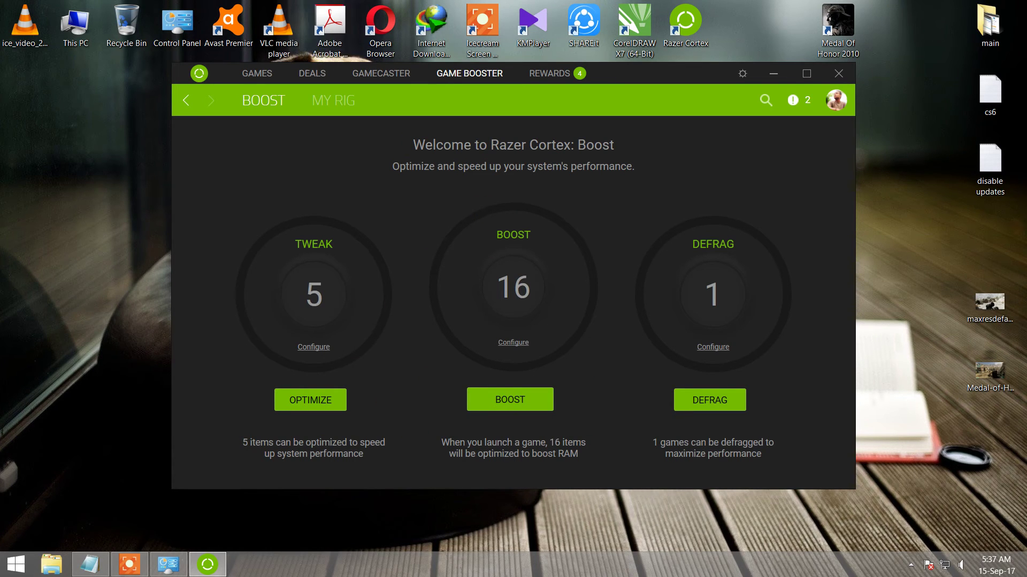
left_click(253, 73)
mouse_move(274, 239)
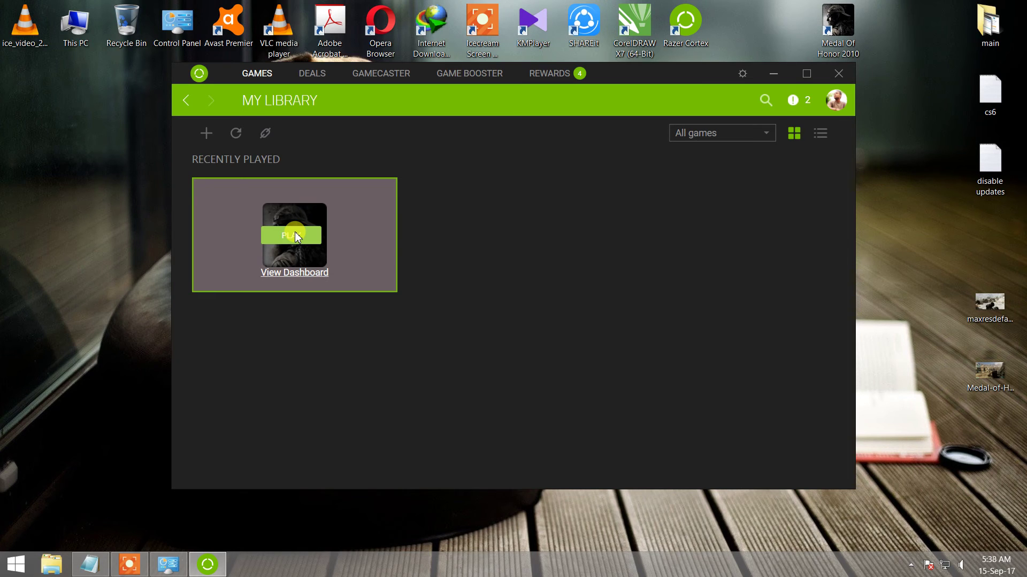
- Play Medal of Honor 2010 from its My Library tile, then minimize and restore Cortex via the taskbar
left_click(294, 233)
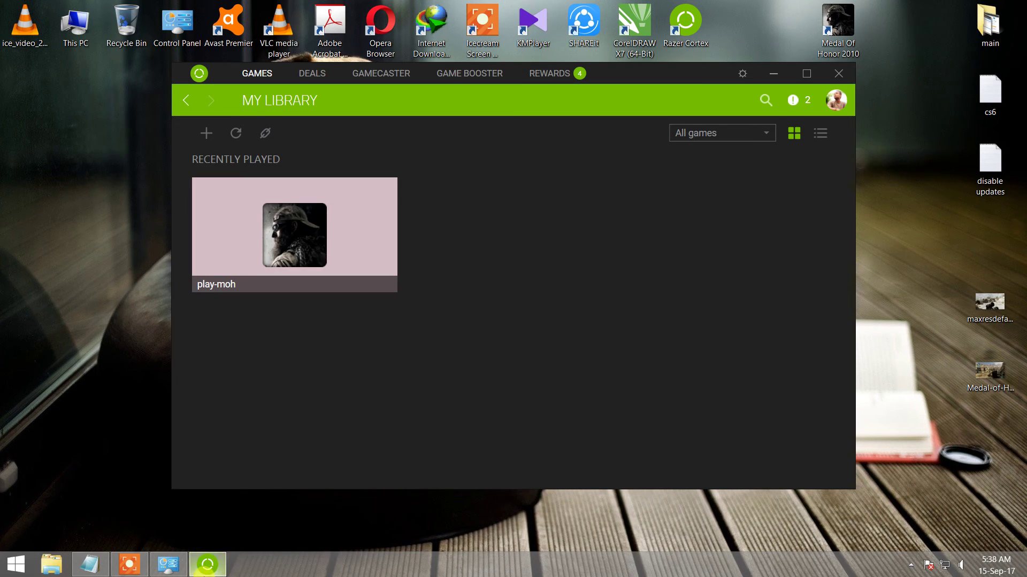
mouse_move(206, 574)
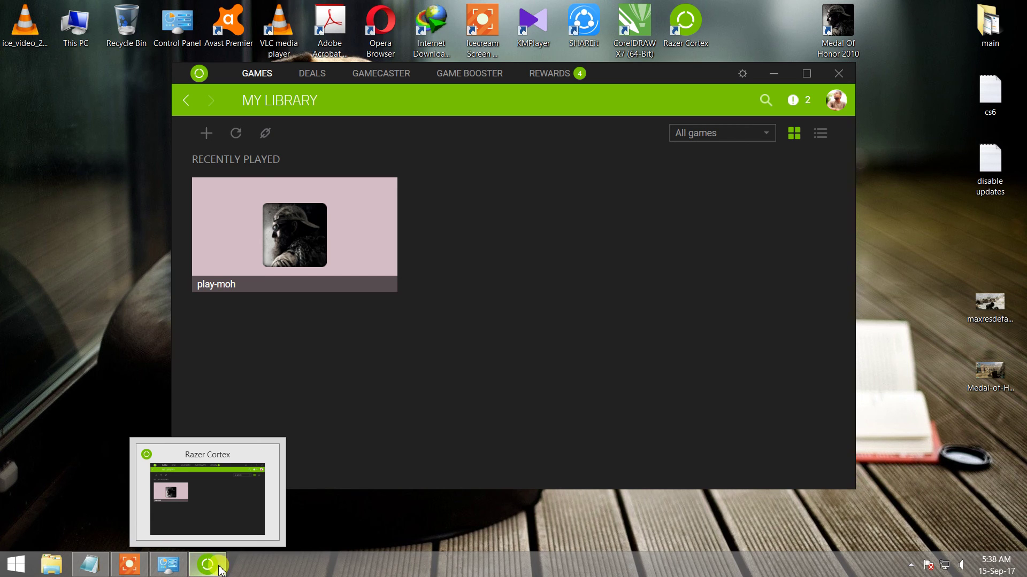
left_click(208, 565)
left_click(207, 564)
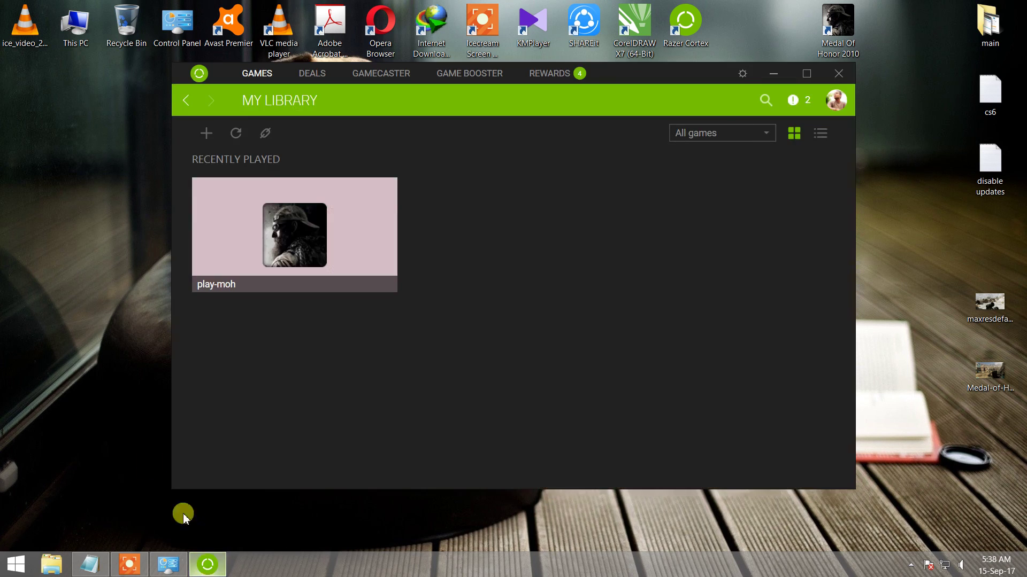